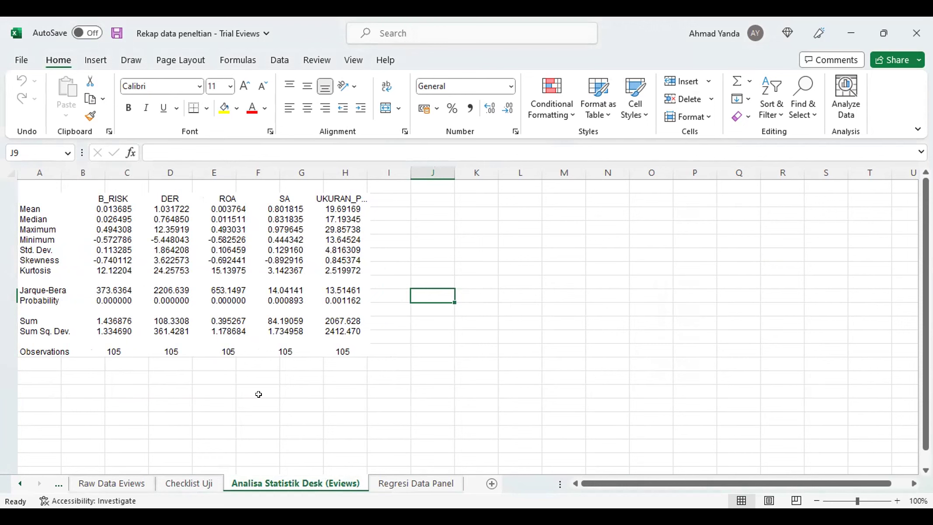
Compare the random effect regression output on the Regresi Data Panel sheet with the Koefisien Determinasi result on the Checklist Uji sheet.
{"action": "left_click", "coordinate": [199, 483]}
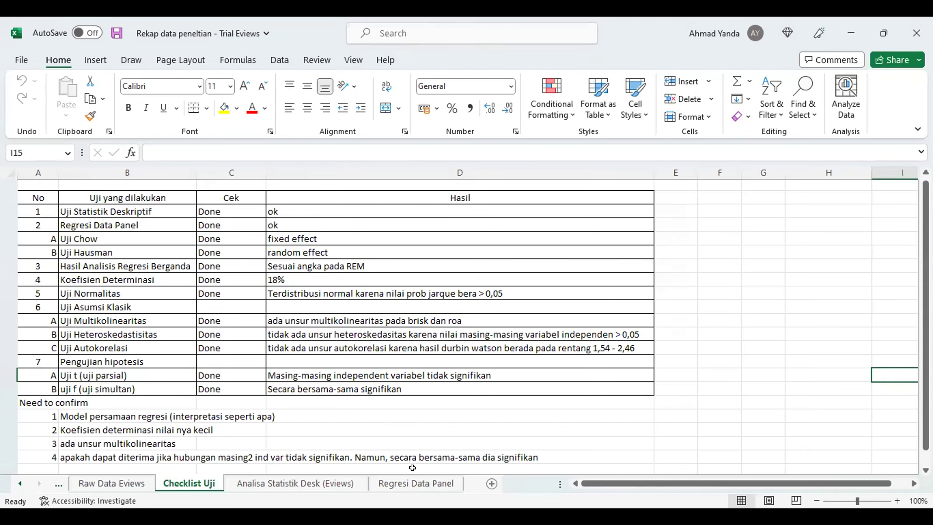
{"action": "left_click", "coordinate": [416, 483]}
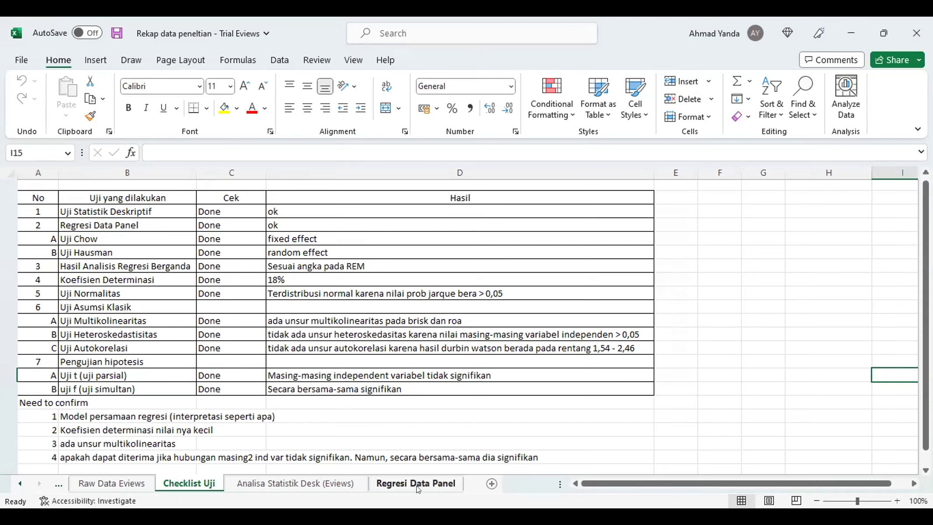
{"action": "scroll", "coordinate": [367, 365], "scroll_direction": "up", "scroll_amount": 12}
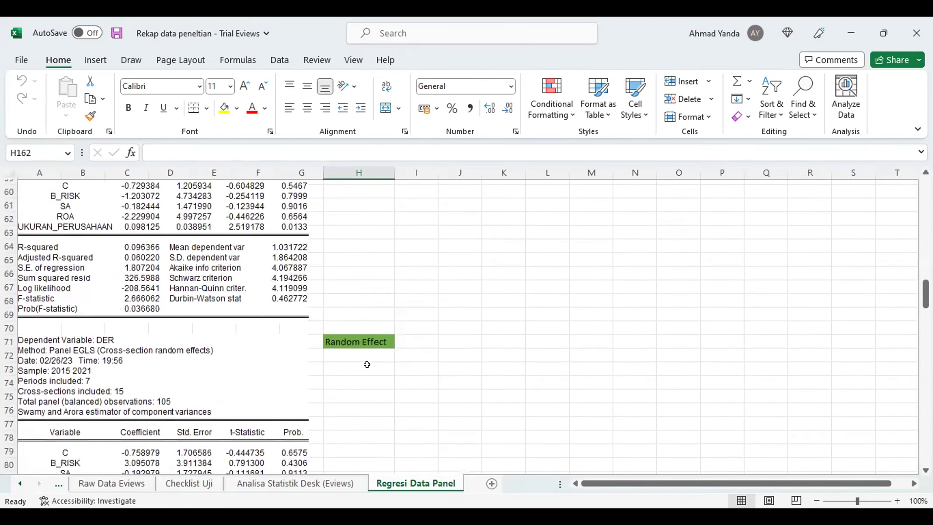
{"action": "scroll", "coordinate": [367, 364], "scroll_direction": "down", "scroll_amount": 11}
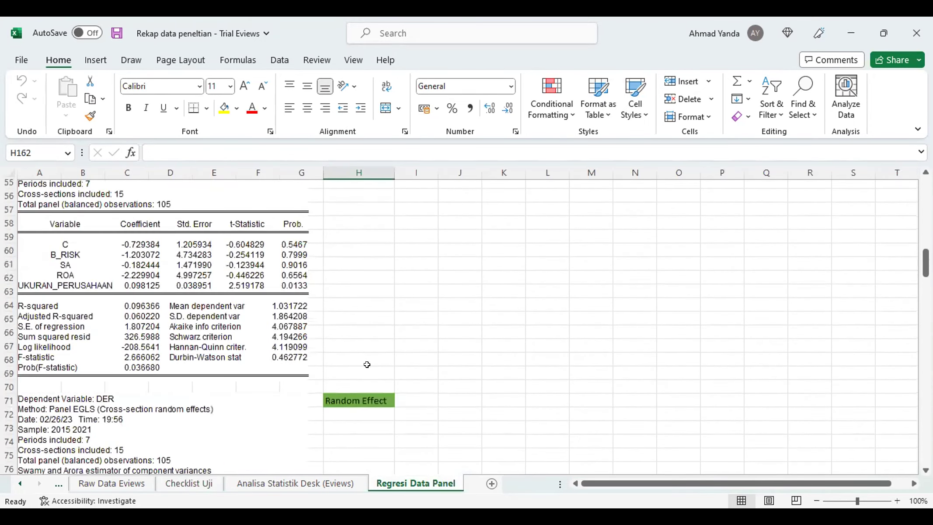
{"action": "scroll", "coordinate": [367, 364], "scroll_direction": "up", "scroll_amount": 1}
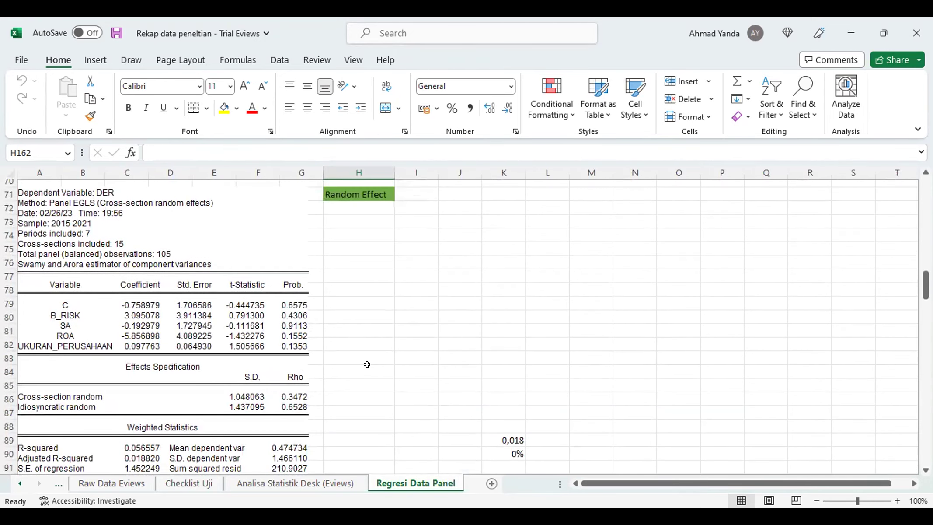
{"action": "scroll", "coordinate": [367, 364], "scroll_direction": "down", "scroll_amount": 1}
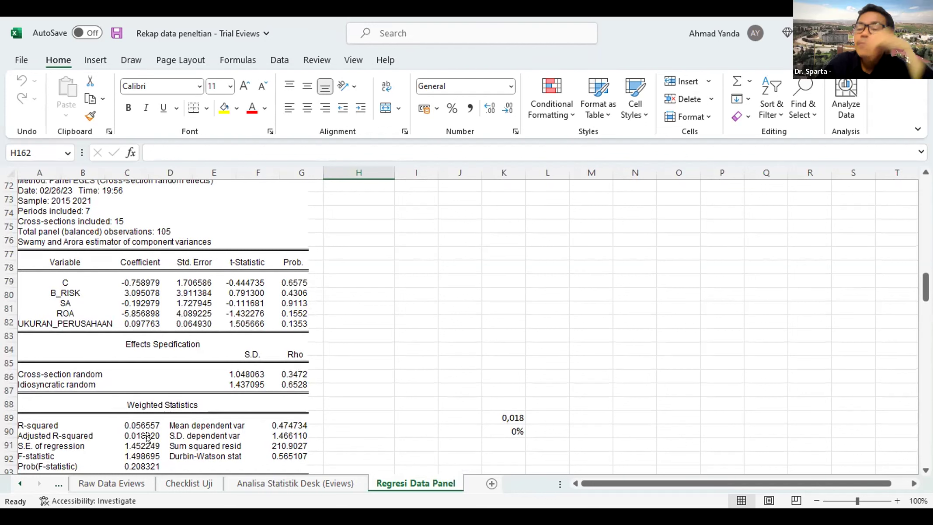
{"action": "scroll", "coordinate": [147, 437], "scroll_direction": "up", "scroll_amount": 1}
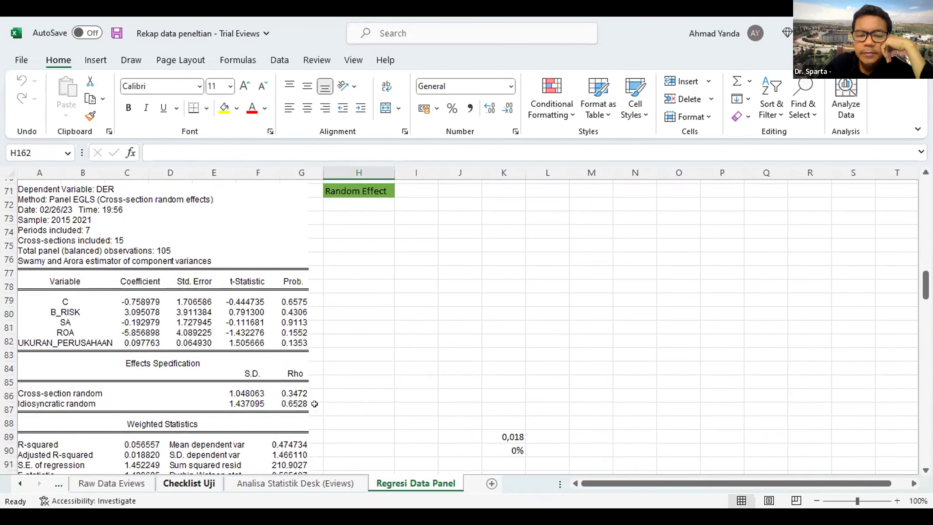
{"action": "left_click", "coordinate": [191, 484]}
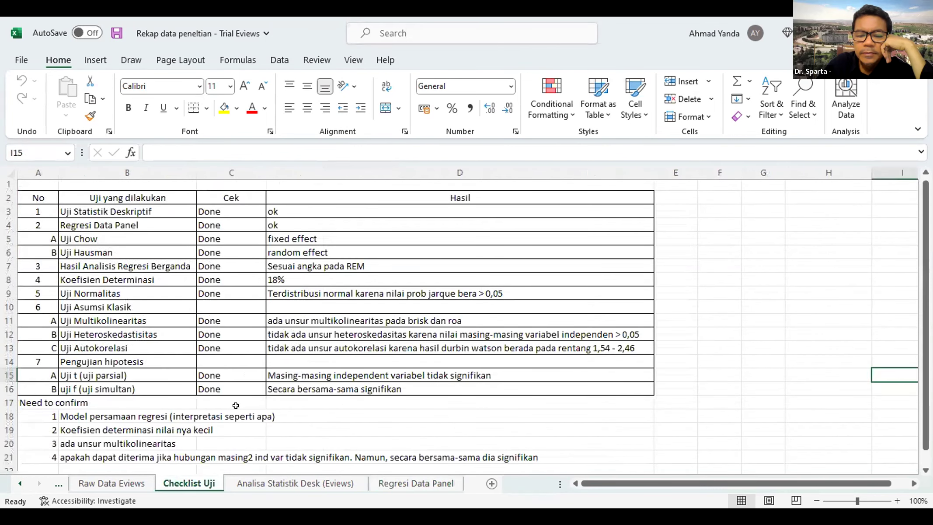
{"action": "left_click", "coordinate": [301, 274]}
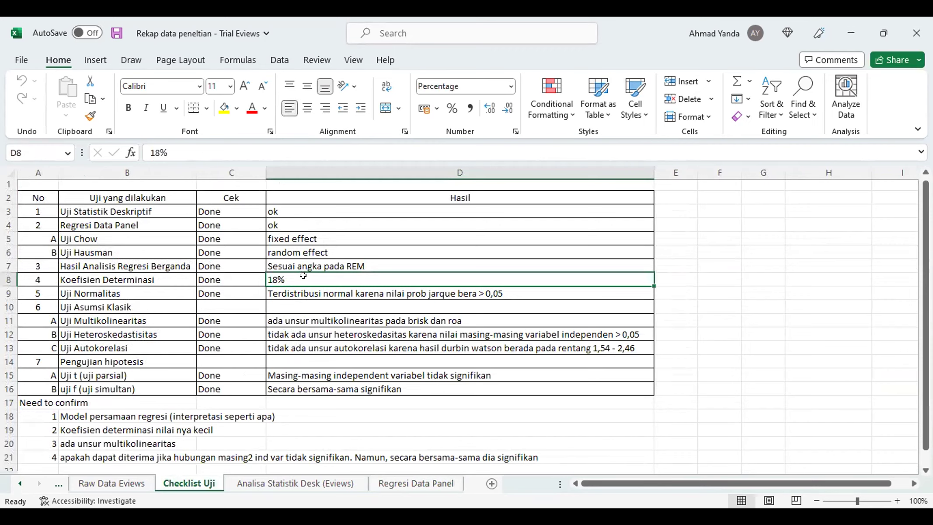
Examine the Hausman test and the residual normality histogram with its Jarque-Bera statistics on Regresi Data Panel, and return to Checklist Uji.
{"action": "left_click", "coordinate": [411, 483]}
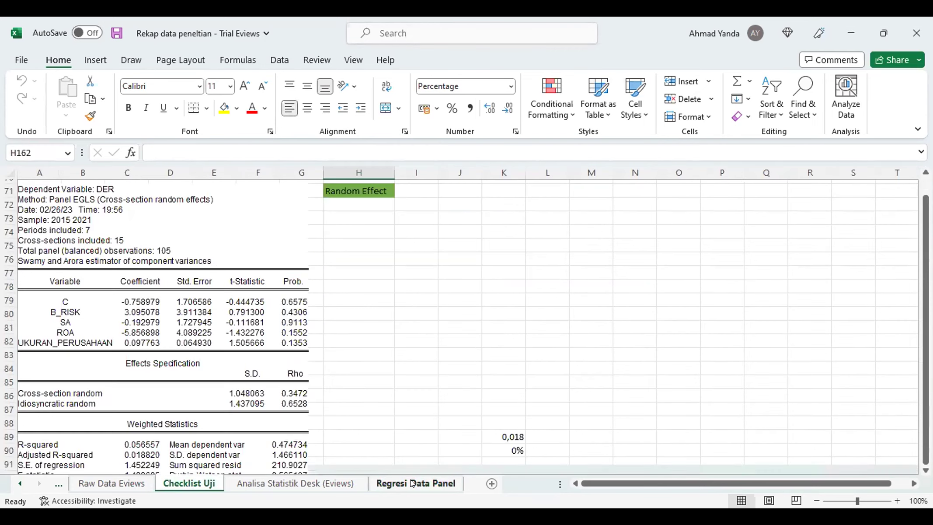
{"action": "scroll", "coordinate": [401, 427], "scroll_direction": "down", "scroll_amount": 14}
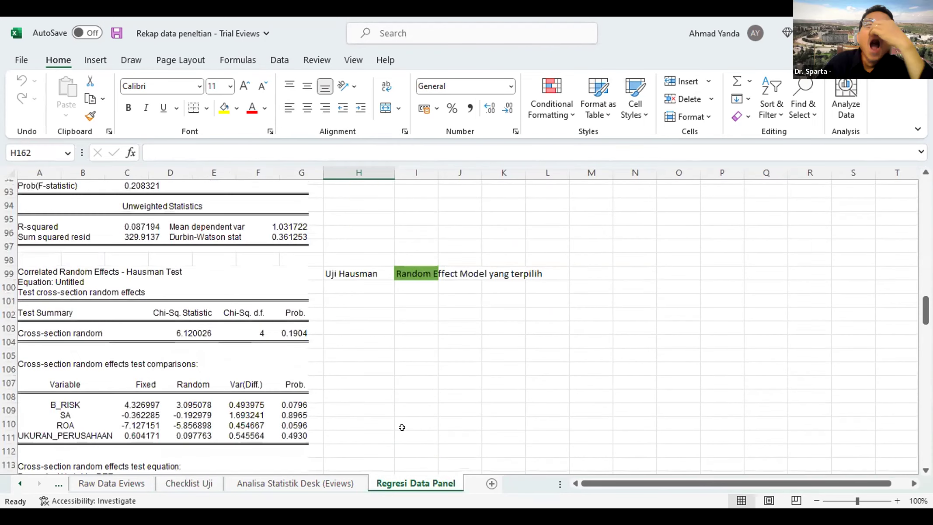
{"action": "scroll", "coordinate": [402, 427], "scroll_direction": "down", "scroll_amount": 6}
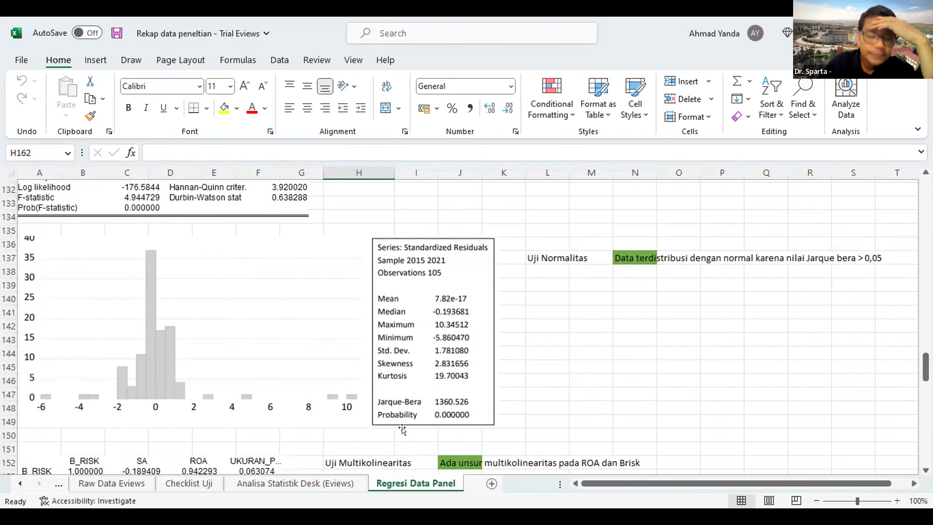
{"action": "scroll", "coordinate": [344, 399], "scroll_direction": "down", "scroll_amount": 1}
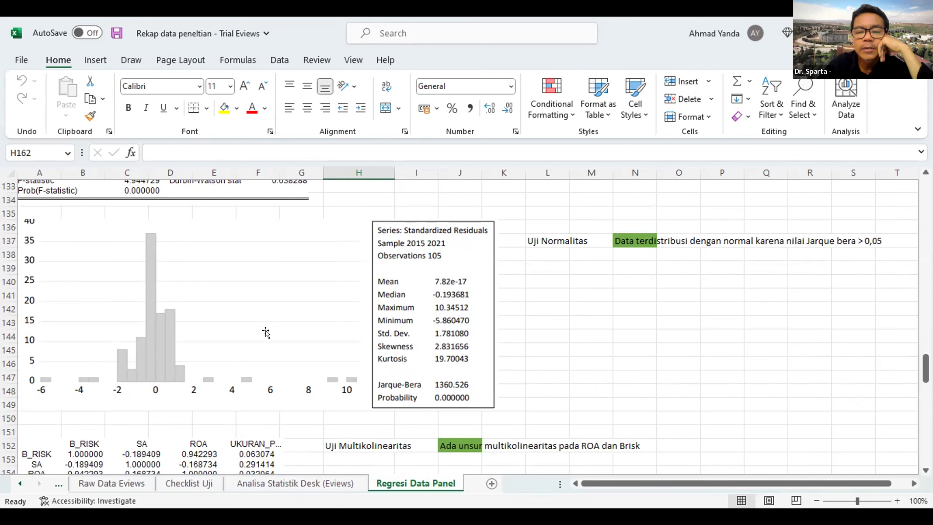
{"action": "scroll", "coordinate": [266, 332], "scroll_direction": "up", "scroll_amount": 3, "text": "ctrl"}
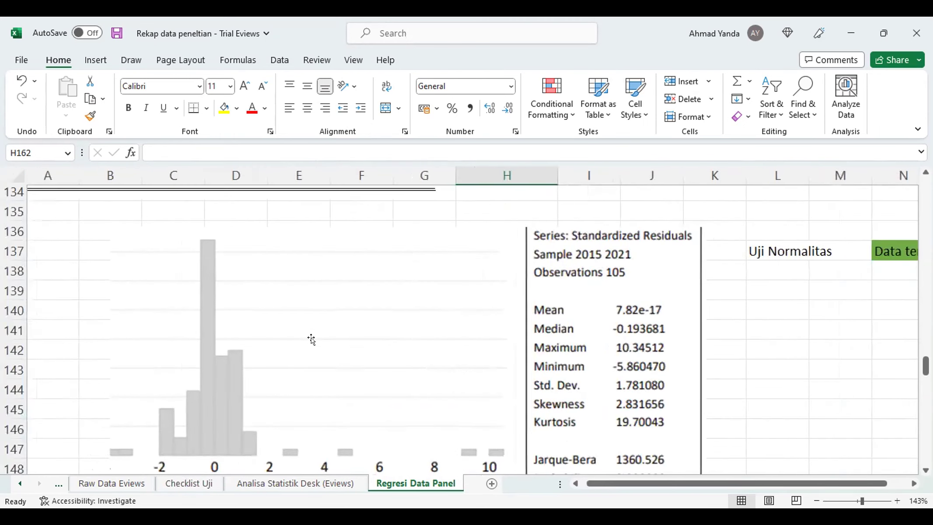
{"action": "scroll", "coordinate": [311, 338], "scroll_direction": "left", "scroll_amount": 1}
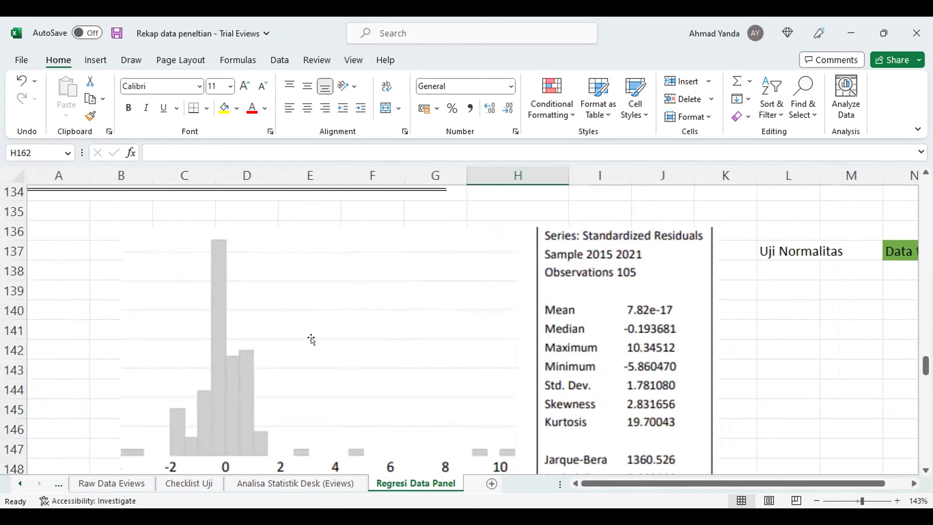
{"action": "scroll", "coordinate": [311, 339], "scroll_direction": "down", "scroll_amount": 1}
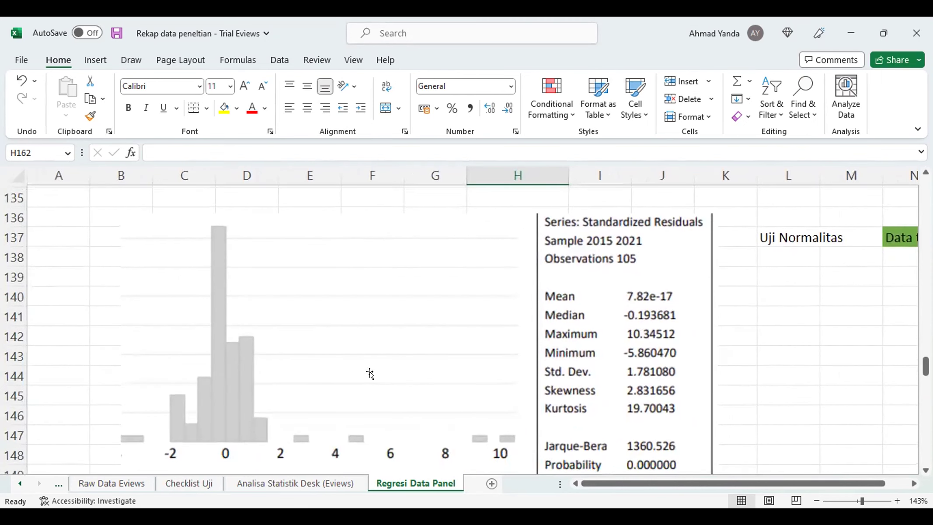
{"action": "scroll", "coordinate": [370, 373], "scroll_direction": "down", "scroll_amount": 4, "text": "ctrl"}
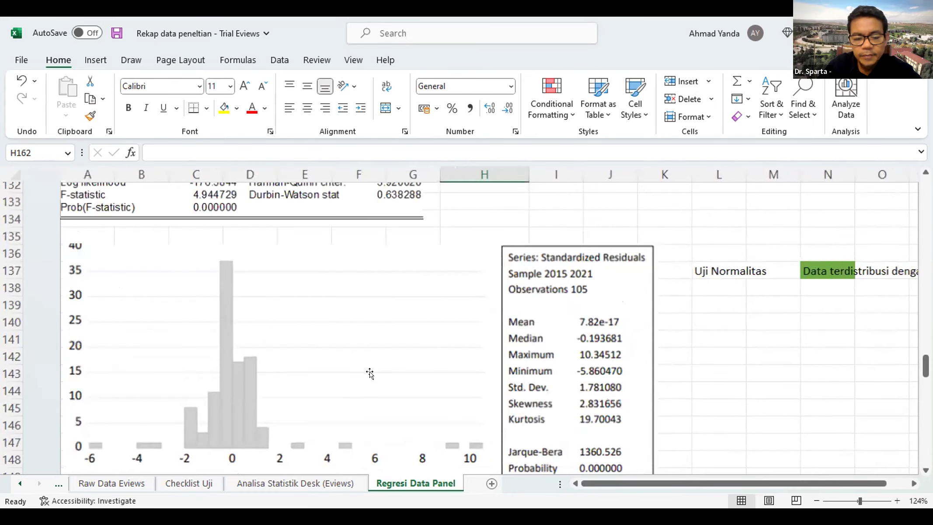
{"action": "left_click", "coordinate": [190, 482]}
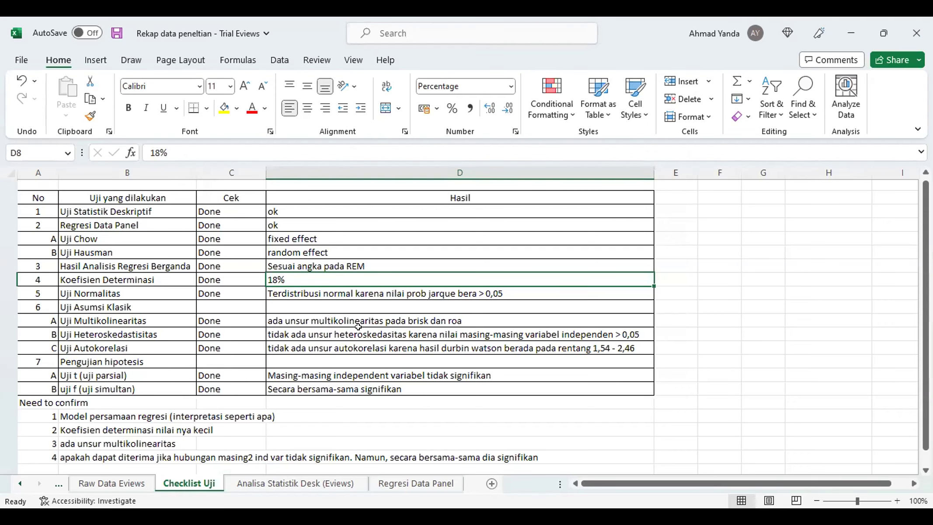
Examine the Uji Multikolinearitas correlation matrix and the Uji Autokorelasi section on the Regresi Data Panel sheet.
{"action": "left_click", "coordinate": [438, 483]}
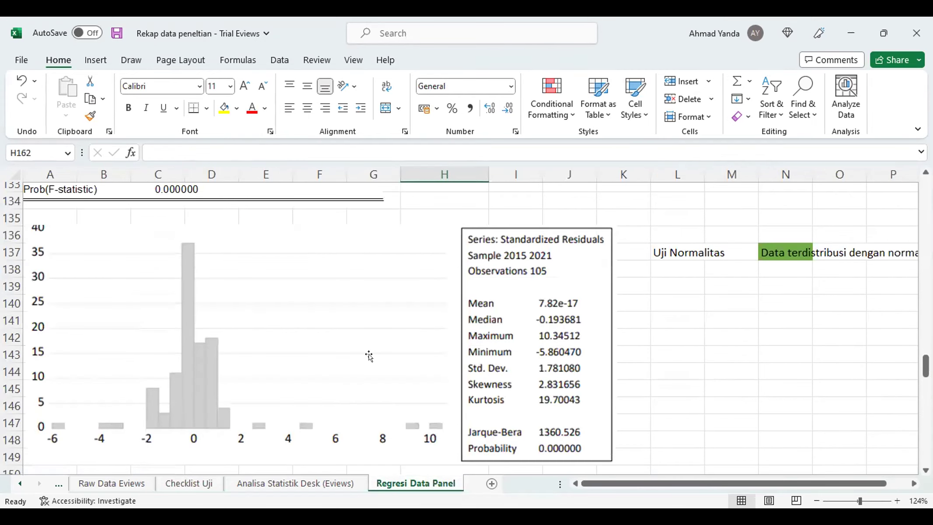
{"action": "scroll", "coordinate": [369, 355], "scroll_direction": "down", "scroll_amount": 2}
{"action": "scroll", "coordinate": [369, 355], "scroll_direction": "down", "scroll_amount": 3}
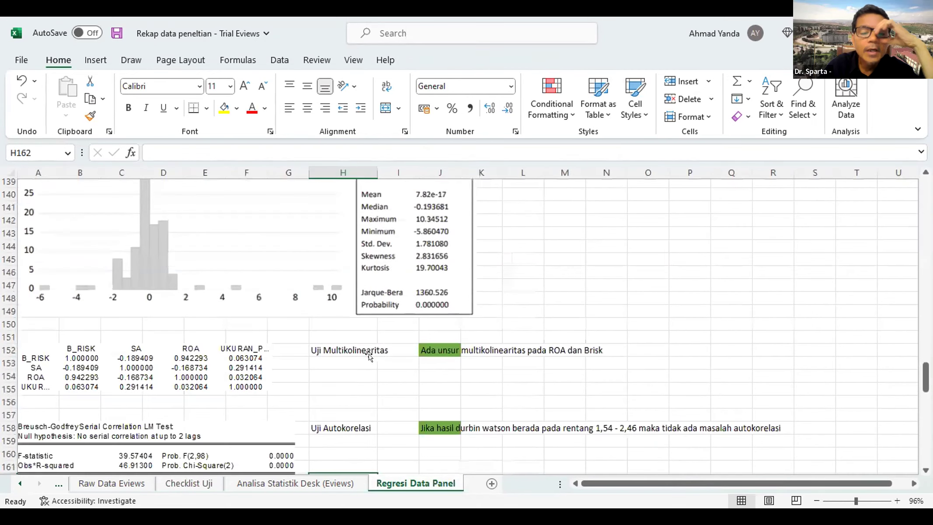
{"action": "scroll", "coordinate": [368, 355], "scroll_direction": "down", "scroll_amount": 1}
{"action": "scroll", "coordinate": [343, 333], "scroll_direction": "up", "scroll_amount": 2}
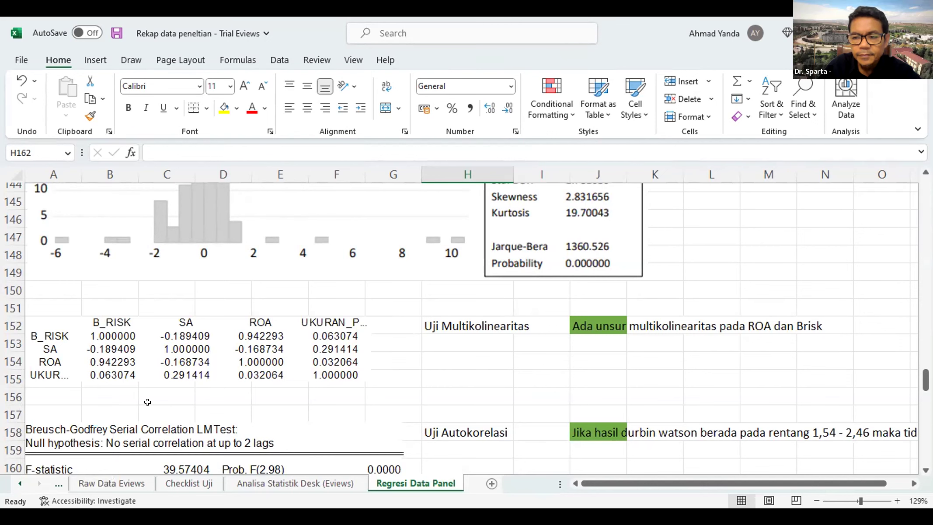
{"action": "scroll", "coordinate": [147, 402], "scroll_direction": "down", "scroll_amount": 2}
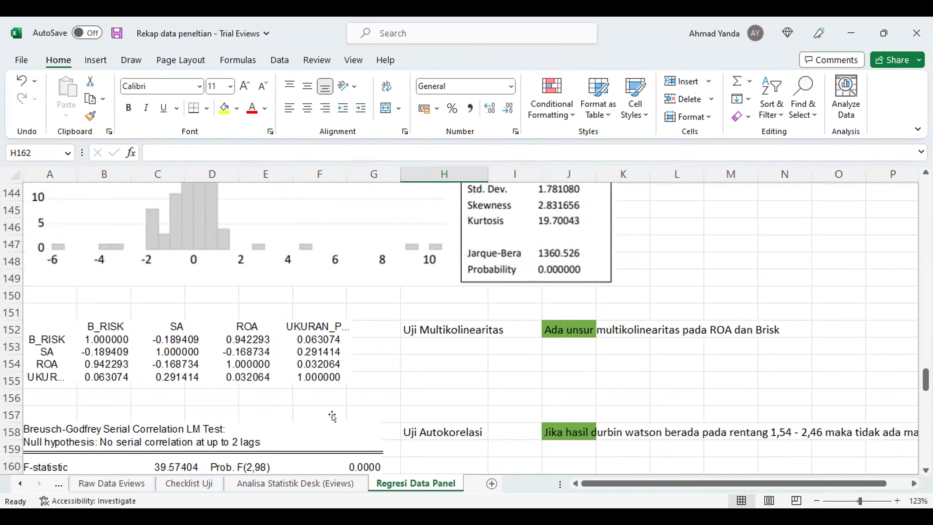
Highlight the result cell of uji f (uji simultan) on the Checklist Uji sheet in yellow and save the workbook.
{"action": "left_click", "coordinate": [202, 479]}
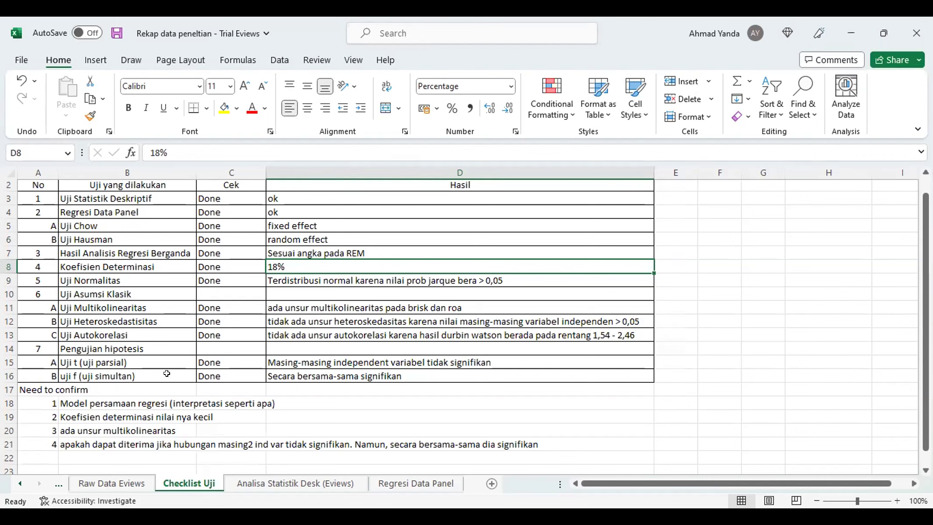
{"action": "left_click", "coordinate": [440, 372]}
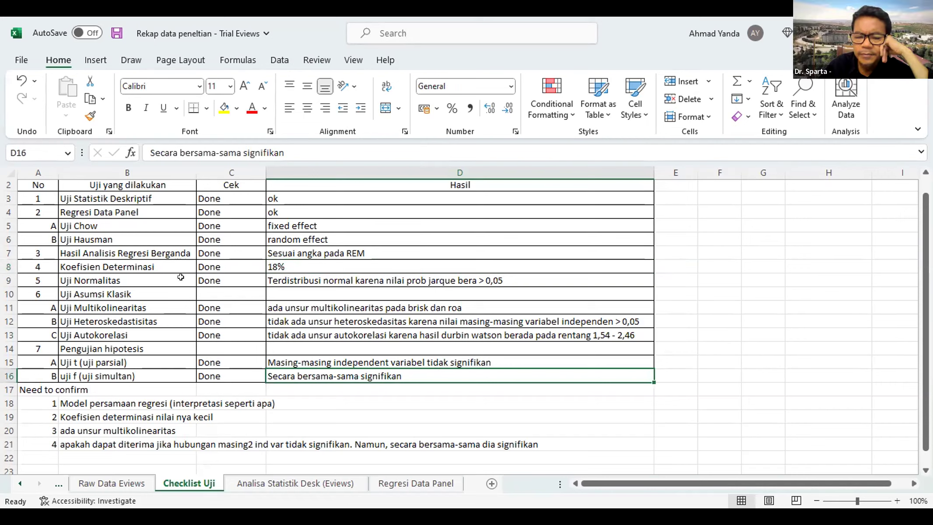
{"action": "left_click", "coordinate": [224, 107]}
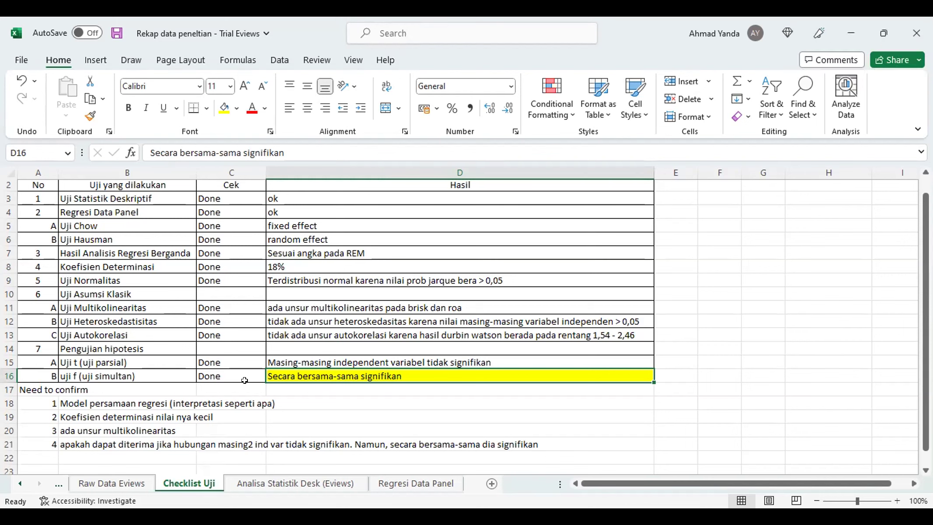
{"action": "left_click", "coordinate": [367, 358]}
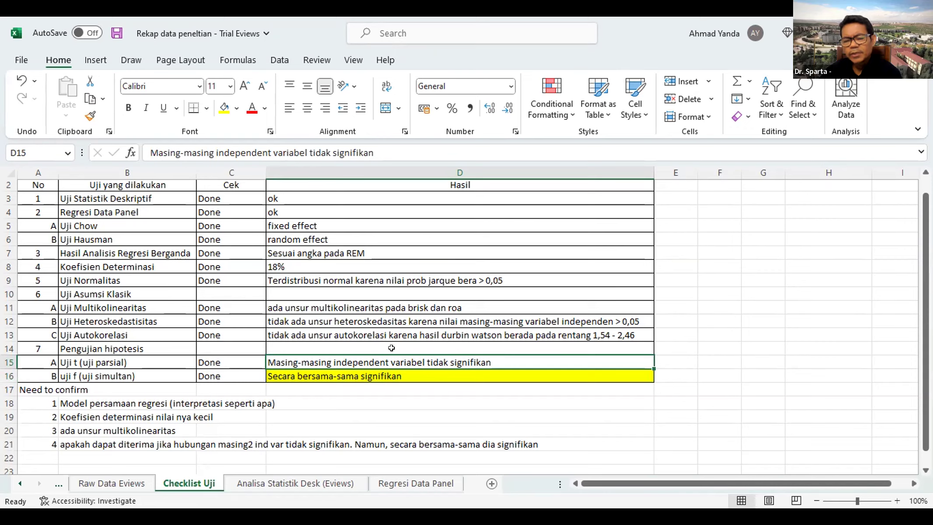
{"action": "key", "text": "ctrl+s"}
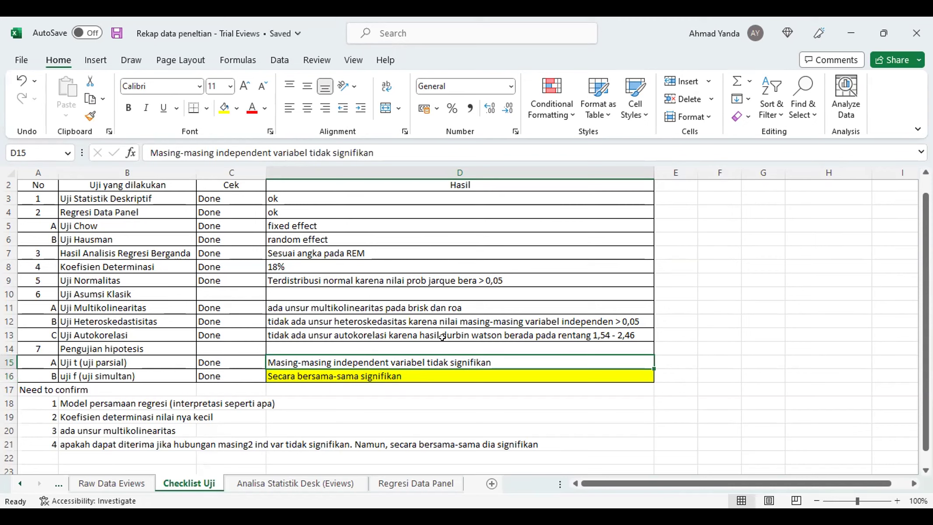
{"action": "left_click", "coordinate": [442, 336]}
{"action": "left_click", "coordinate": [441, 319]}
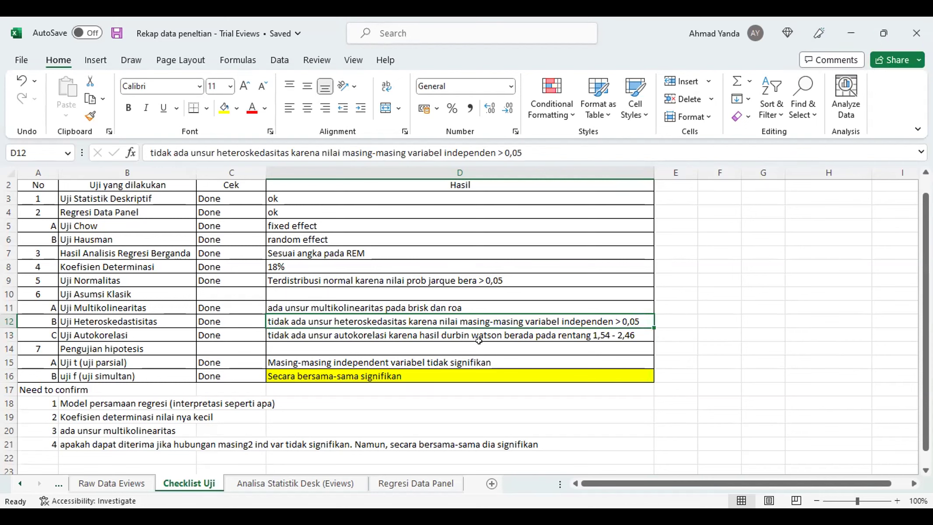
{"action": "left_click", "coordinate": [423, 358]}
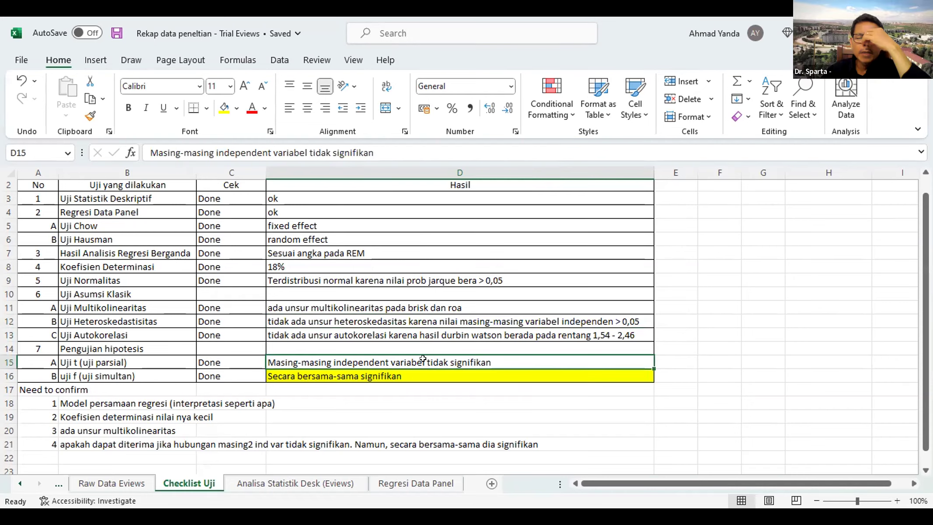